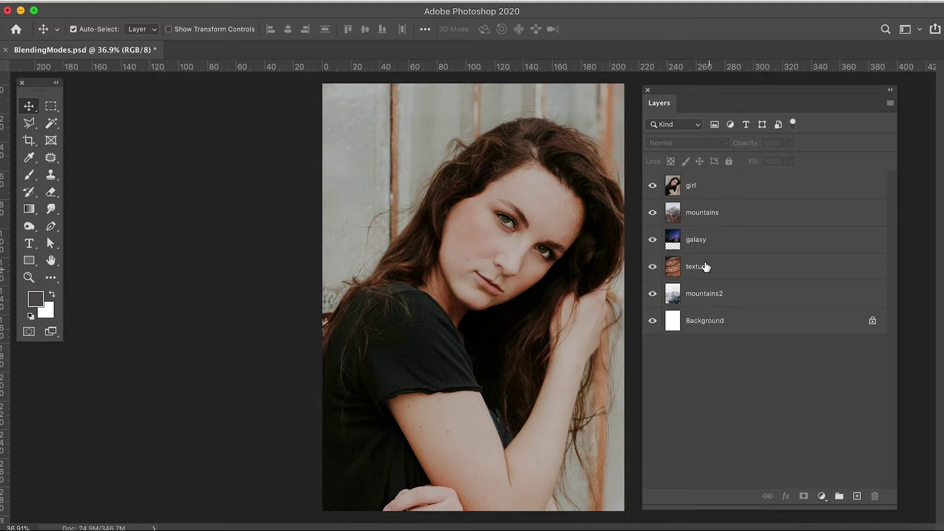
# Hide the galaxy, texture, mountains and girl layers to view the mountains2 image alone over the Background
pyautogui.moveTo(692, 90); pyautogui.dragTo(684, 88)
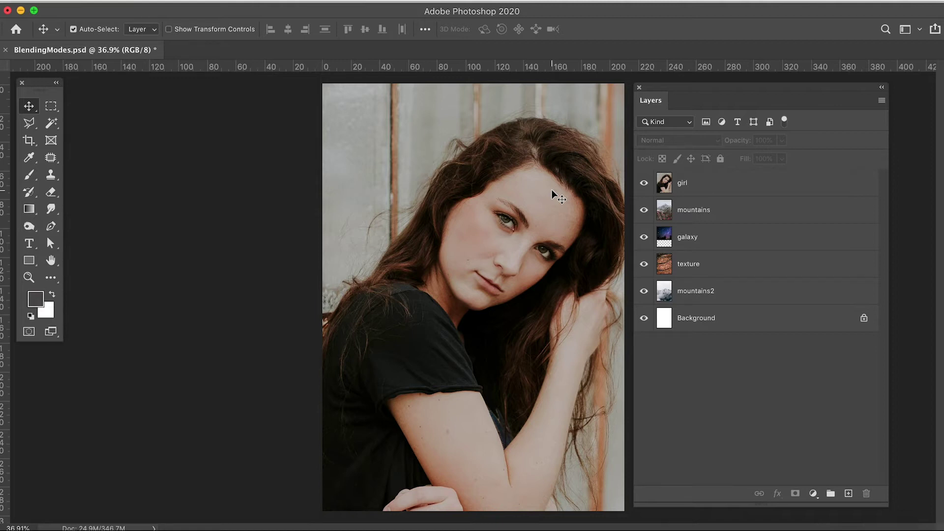
pyautogui.click(644, 237)
pyautogui.click(644, 265)
pyautogui.click(644, 210)
pyautogui.click(644, 183)
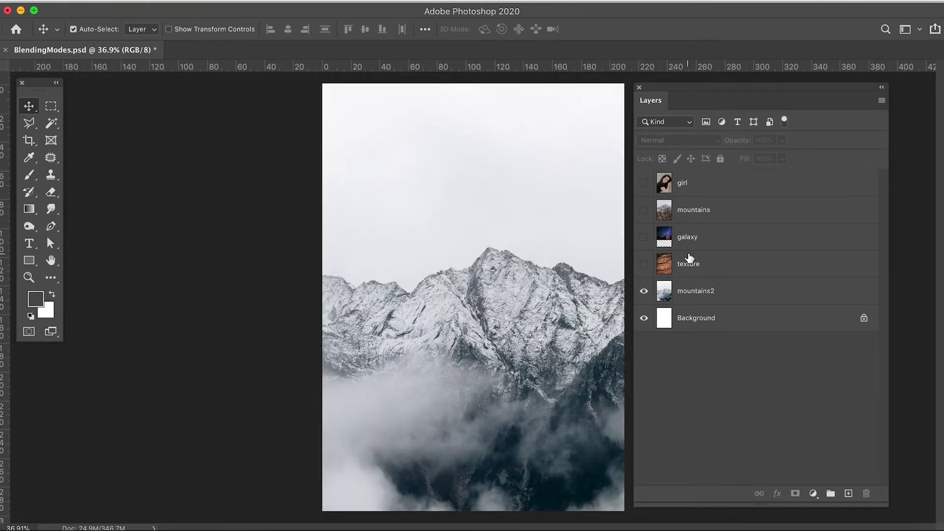
pyautogui.click(402, 1)
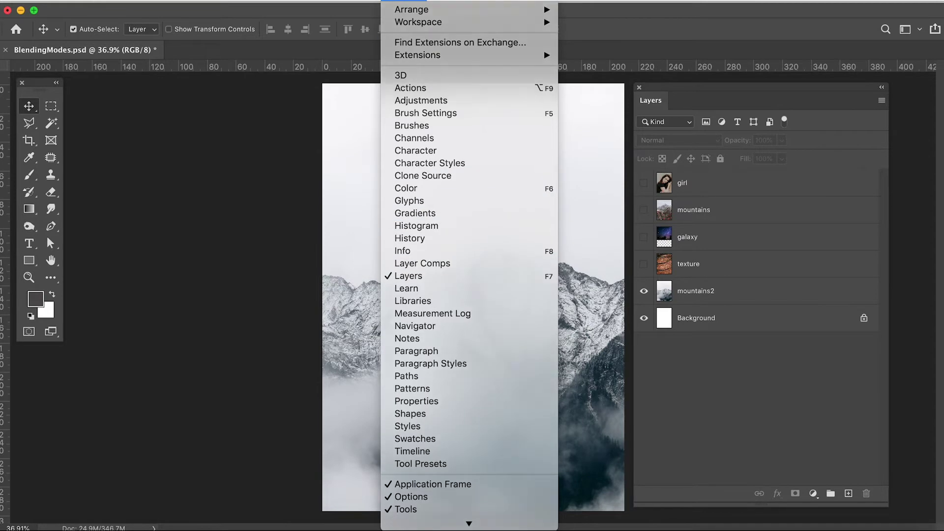
pyautogui.press('Escape')
# Toggle mountains2 off and on, and show the texture, galaxy, mountains and girl layers one by one to view each image
pyautogui.click(645, 293)
pyautogui.click(644, 294)
pyautogui.click(644, 265)
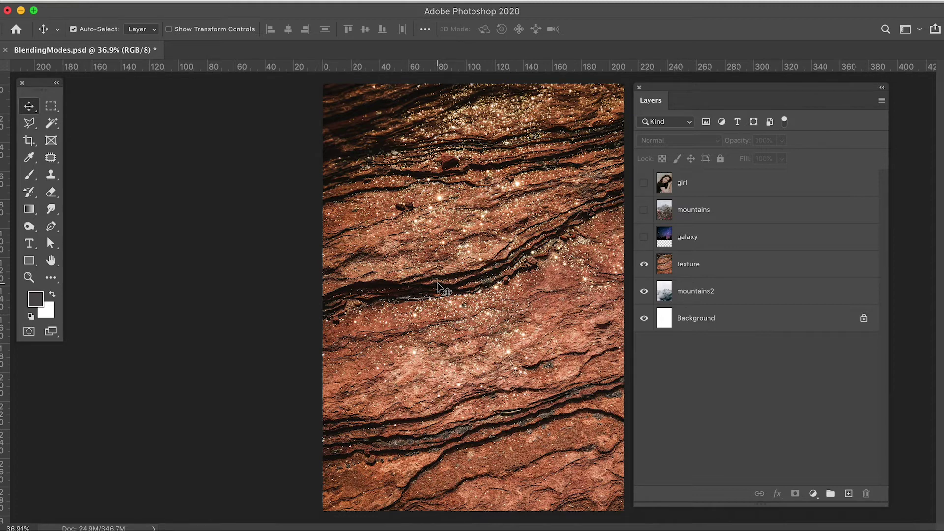
pyautogui.click(644, 237)
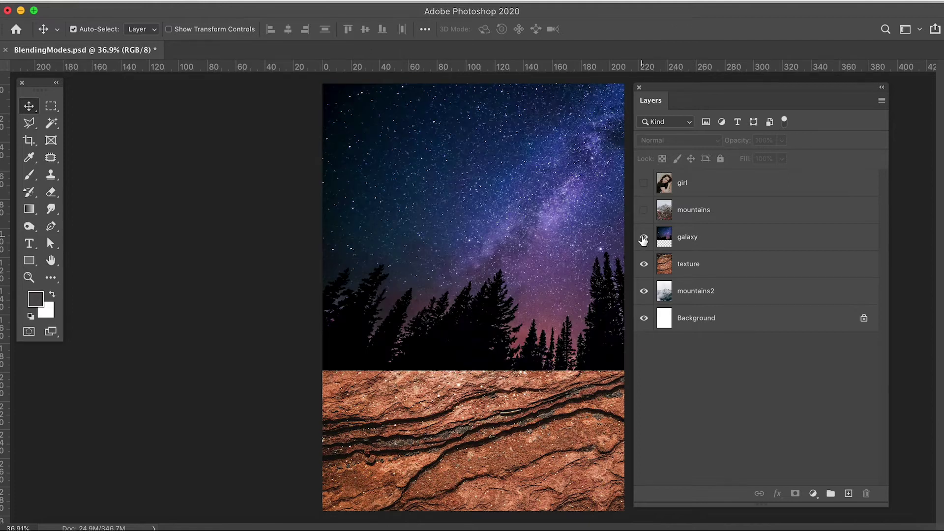
pyautogui.click(646, 211)
pyautogui.click(644, 183)
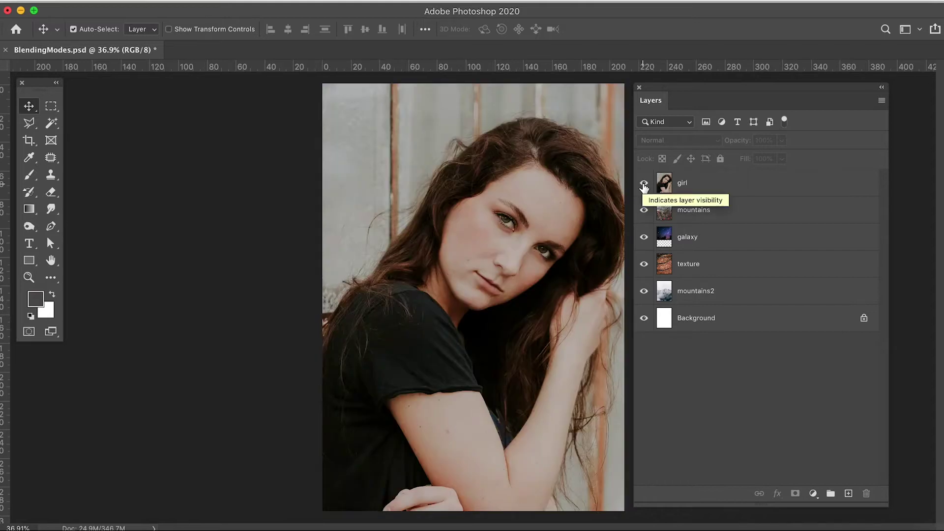
# Select the mountains2 layer and look through the blending modes available for it
pyautogui.click(694, 292)
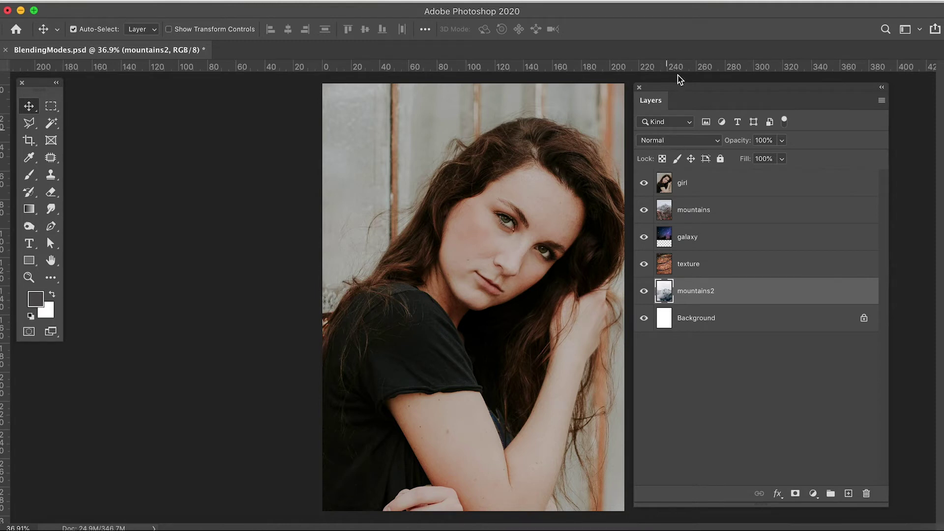
pyautogui.moveTo(674, 87); pyautogui.dragTo(664, 86)
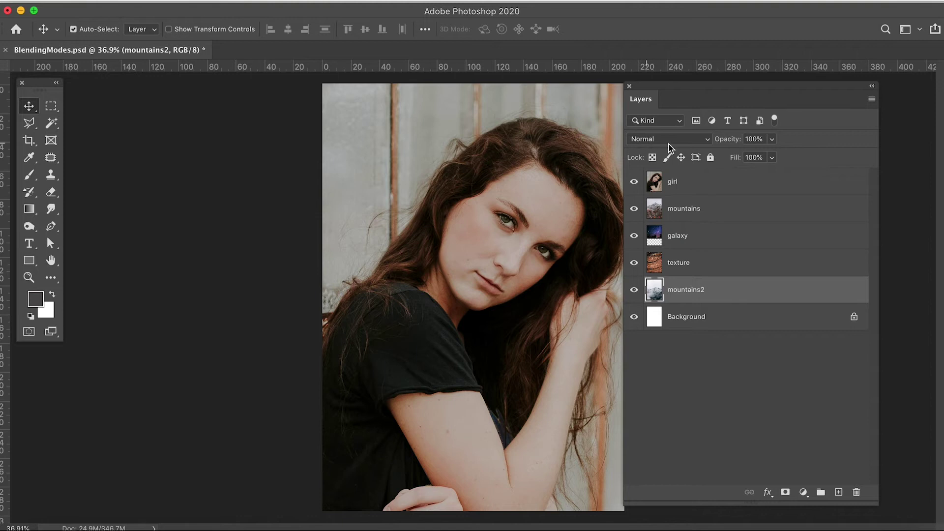
pyautogui.click(708, 140)
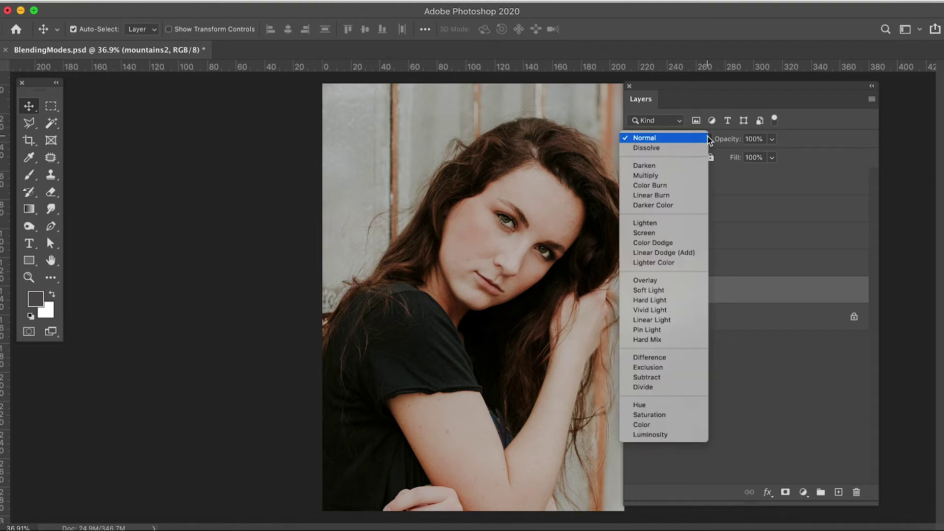
pyautogui.click(724, 106)
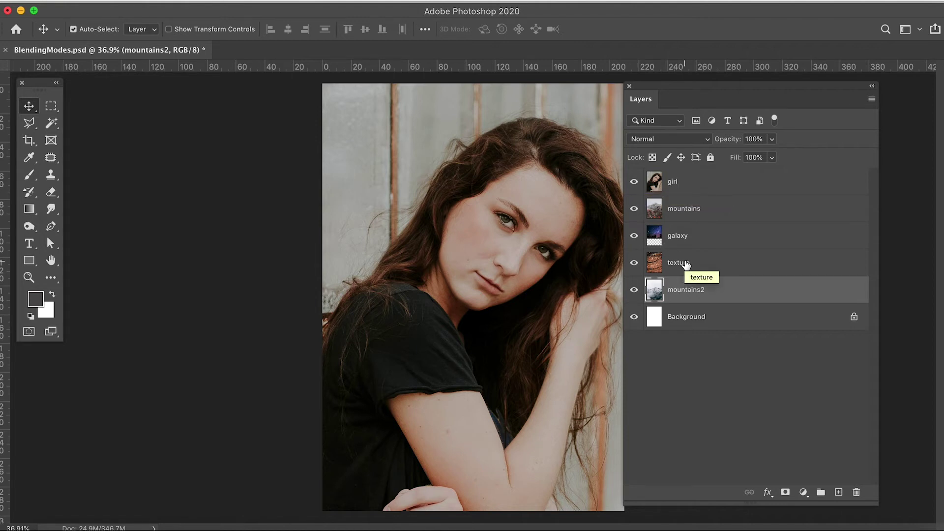
# Hide the galaxy, mountains and girl layers, and set the texture layer's blending mode to Color Burn
pyautogui.click(686, 263)
pyautogui.click(635, 236)
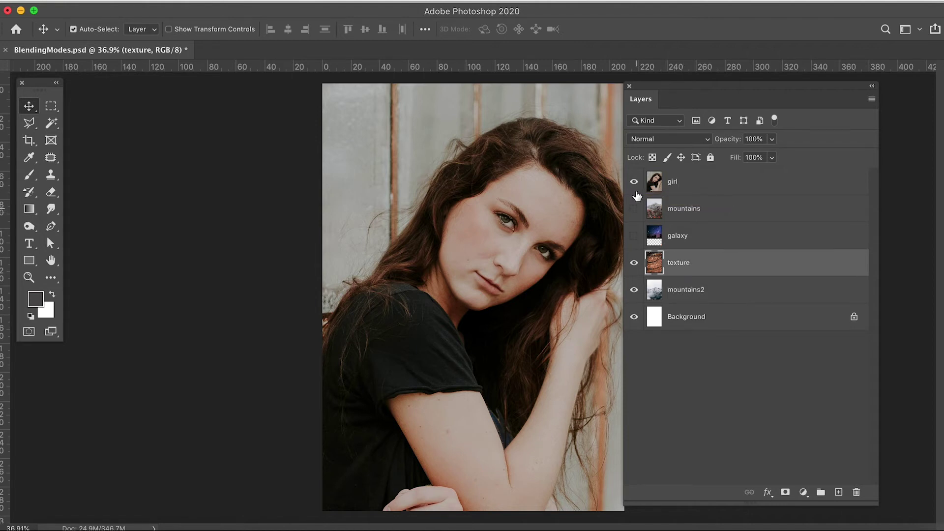
pyautogui.click(635, 183)
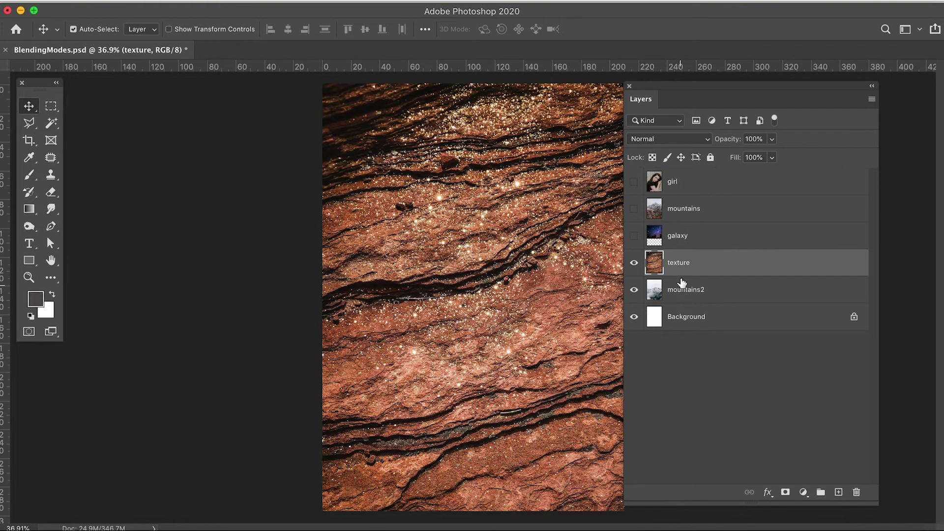
pyautogui.click(686, 140)
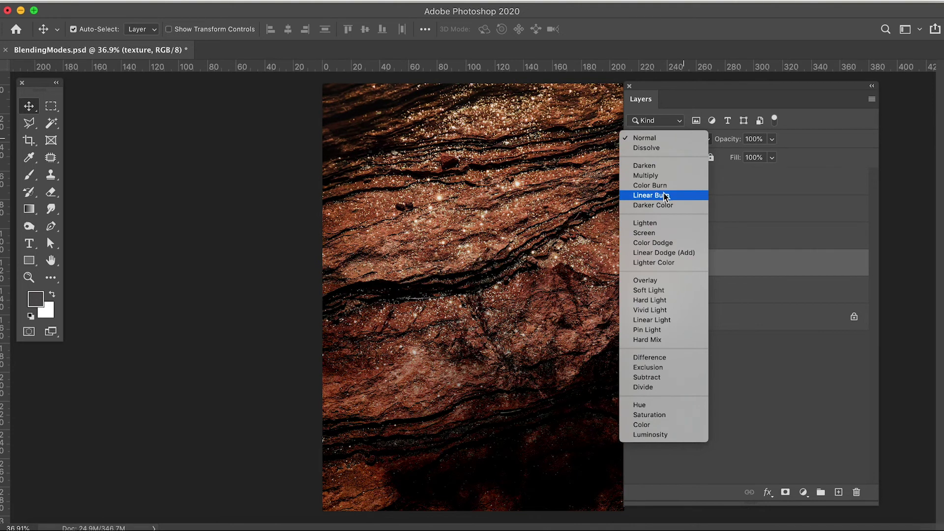
pyautogui.click(664, 186)
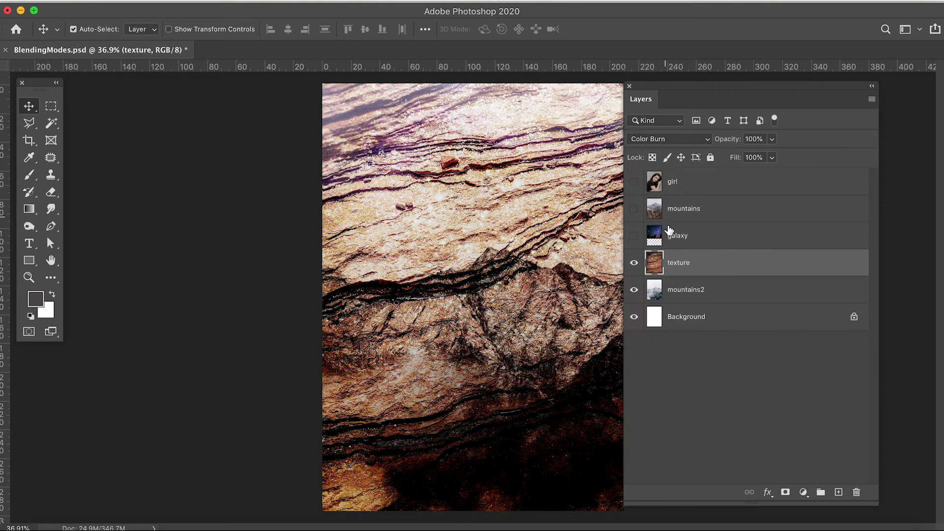
# Show the galaxy layer and set its blending mode to Screen
pyautogui.click(676, 238)
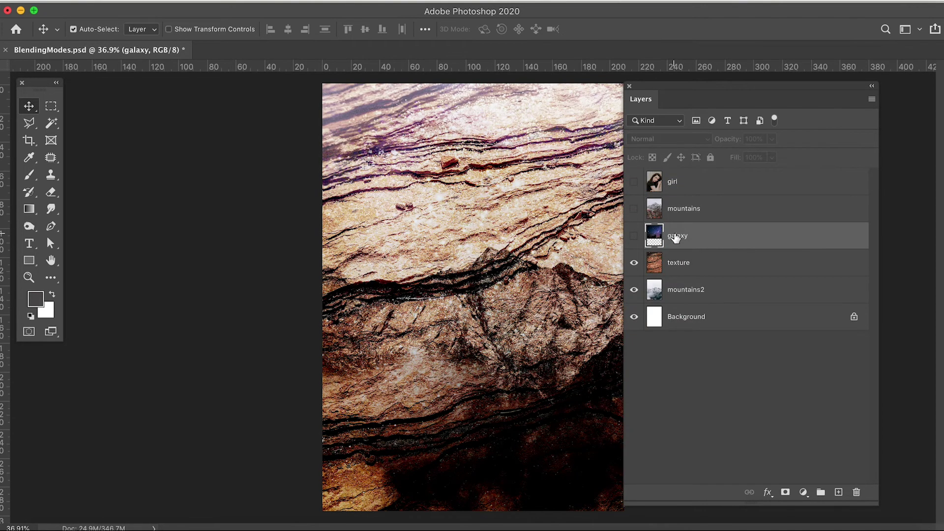
pyautogui.click(634, 236)
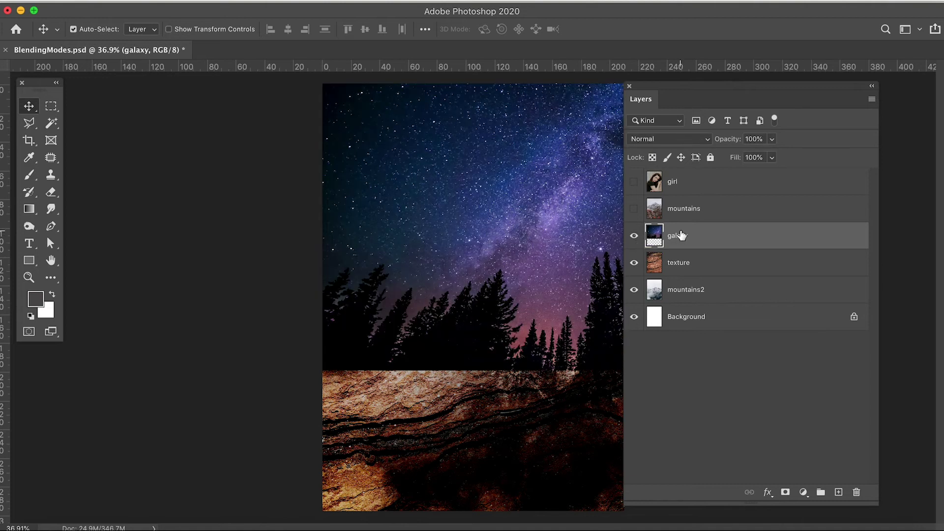
pyautogui.click(680, 140)
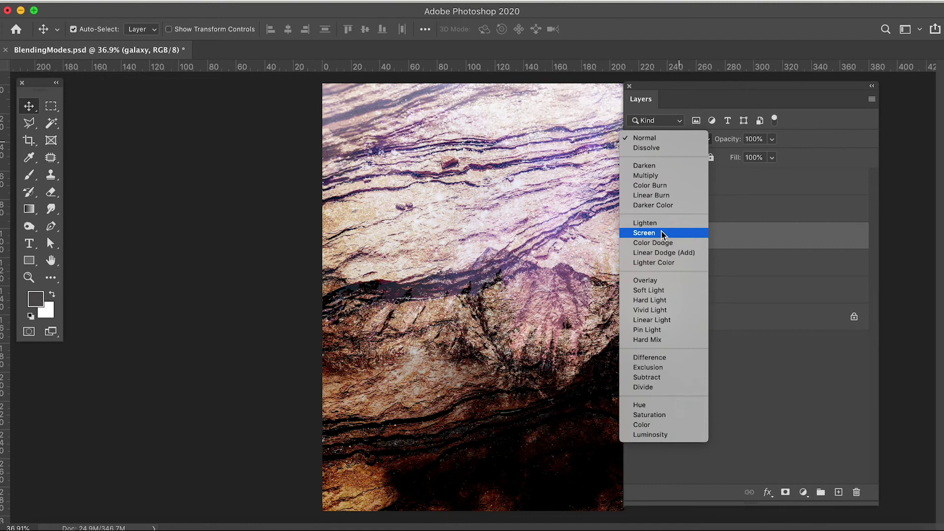
pyautogui.click(662, 232)
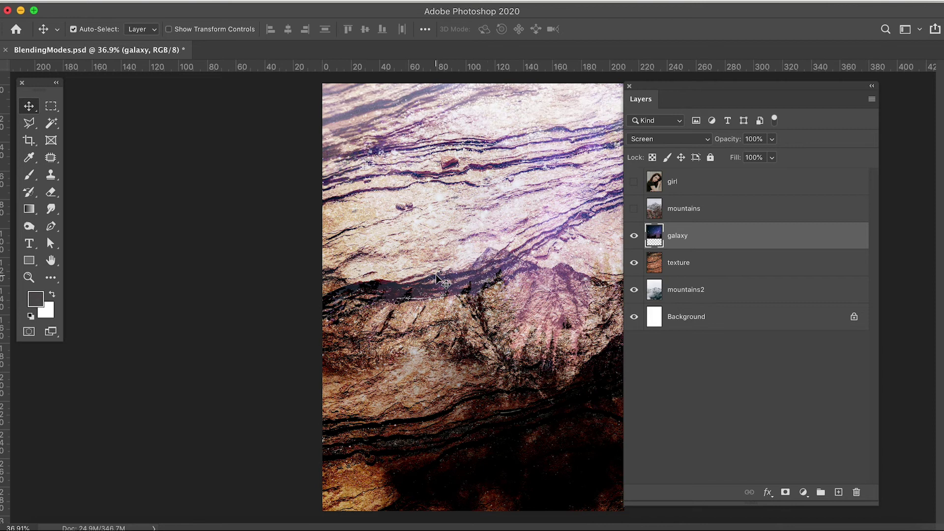
# Scale up the galaxy image proportionally with Free Transform until it extends to about the bottom edge of the canvas
pyautogui.press('super+t')
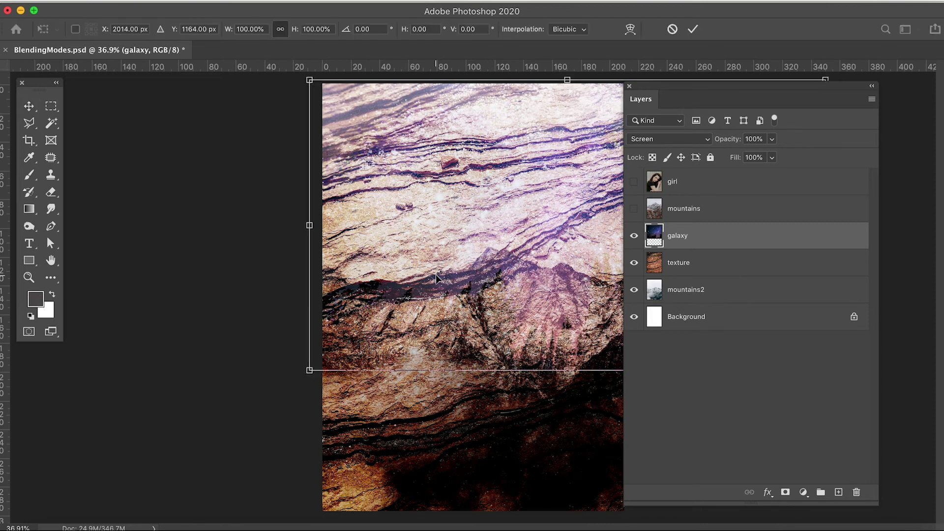
pyautogui.moveTo(312, 380); pyautogui.dragTo(116, 529)
pyautogui.press('Return')
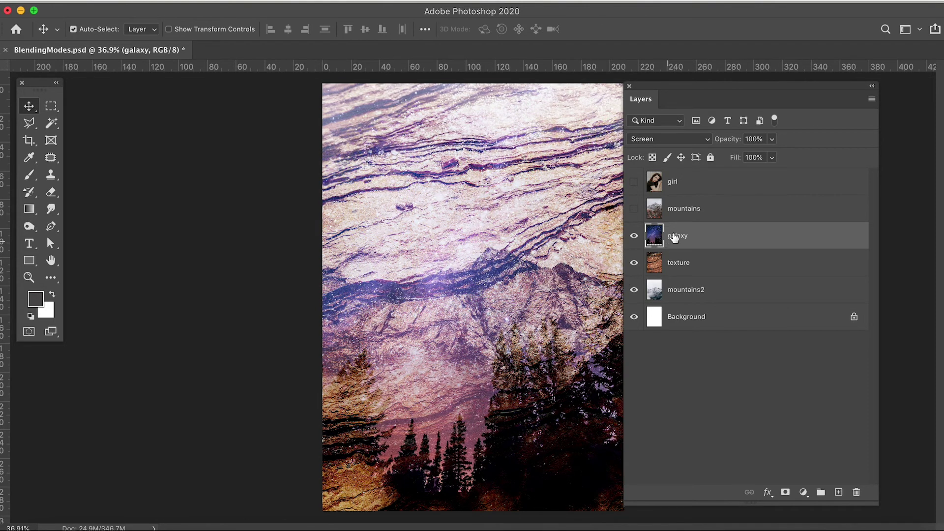
# Show the mountains layer and set its blending mode to Soft Light
pyautogui.click(684, 215)
pyautogui.click(634, 209)
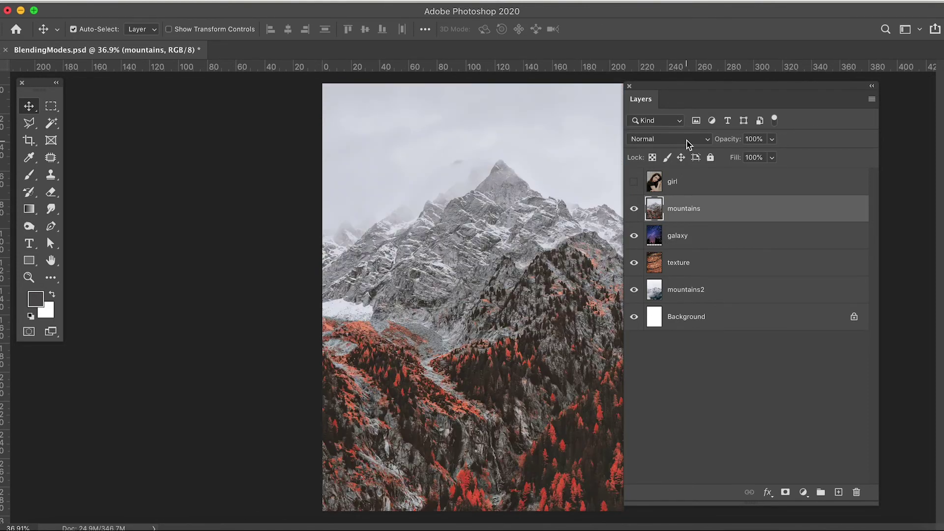
pyautogui.click(687, 142)
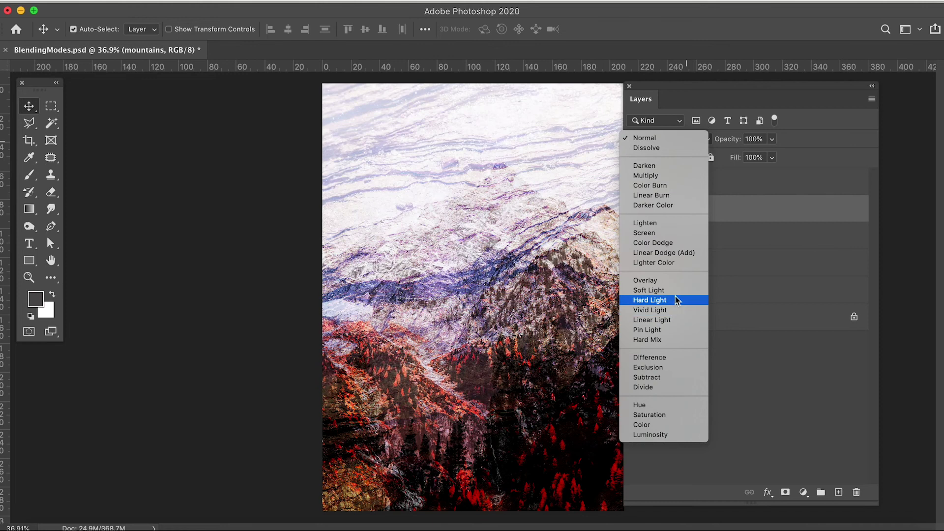
pyautogui.click(678, 291)
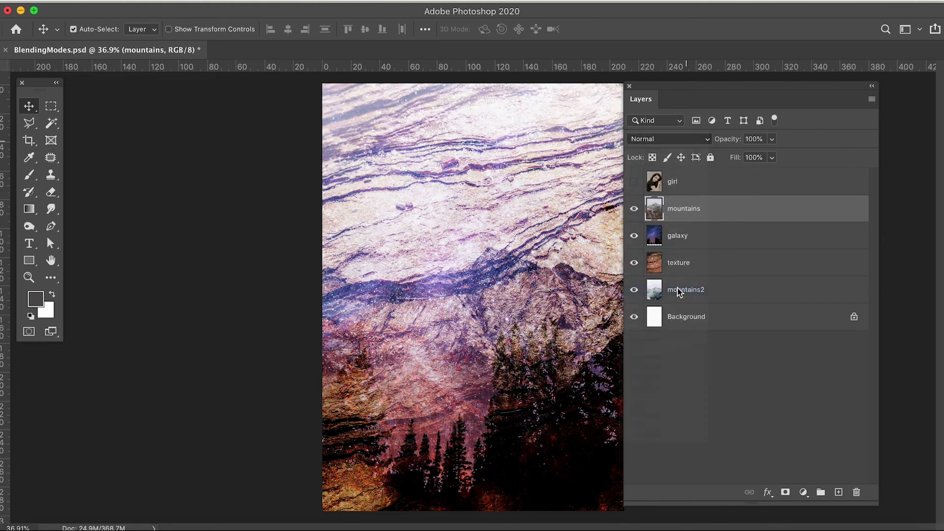
# Show the girl layer and set its blending mode to Lighten
pyautogui.click(674, 185)
pyautogui.click(635, 182)
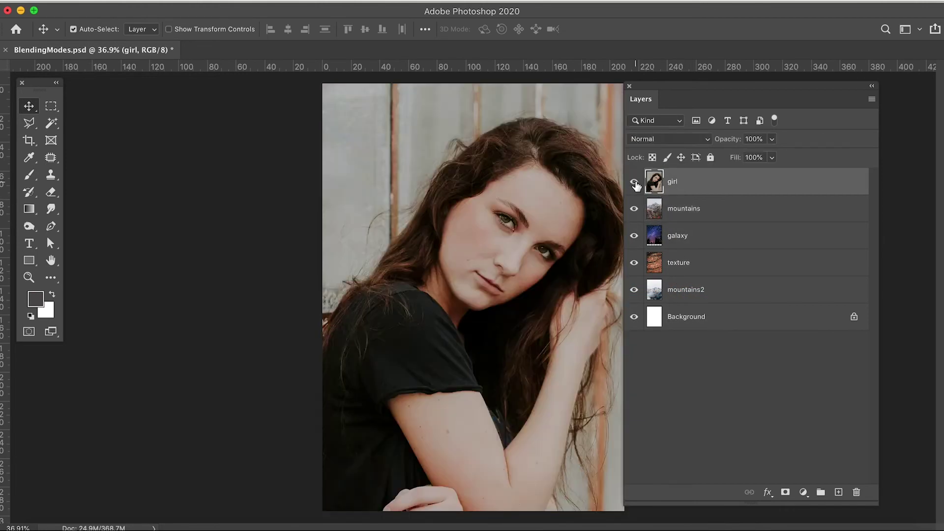
pyautogui.click(675, 140)
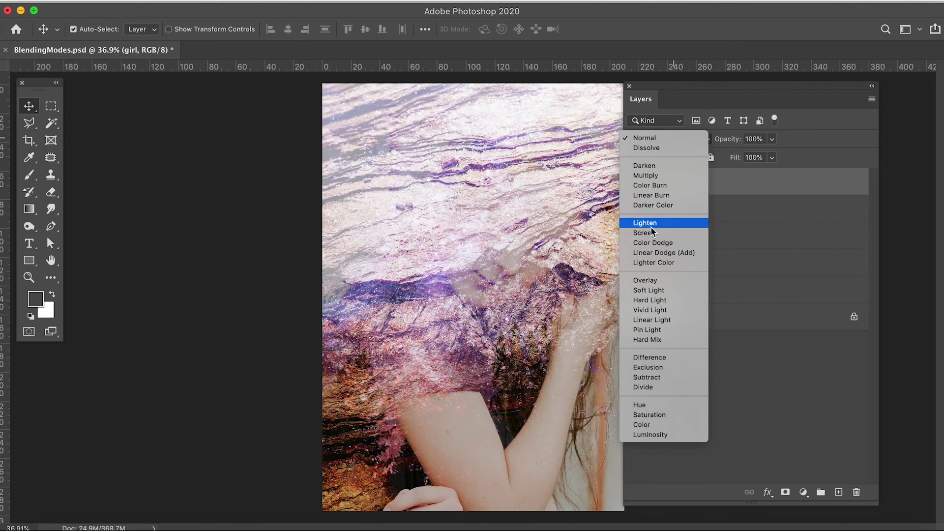
pyautogui.click(652, 226)
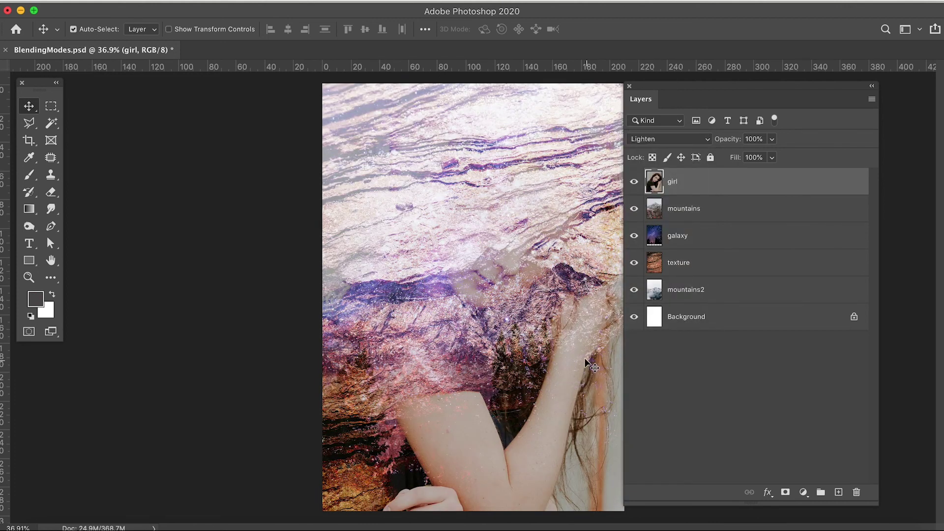
# Move the girl image down and slightly to the right so her face sits in the lower half of the canvas
pyautogui.press('super+t')
pyautogui.moveTo(580, 353); pyautogui.dragTo(600, 486)
pyautogui.press('Return')
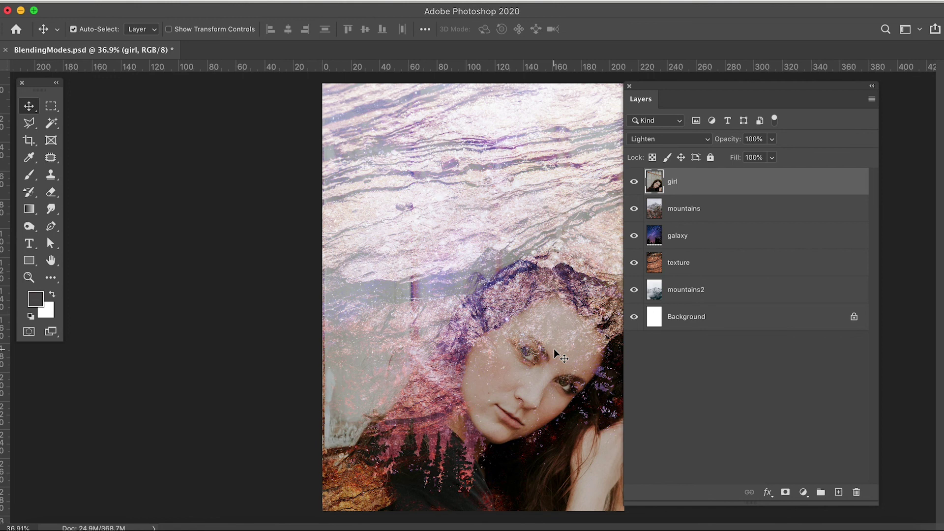